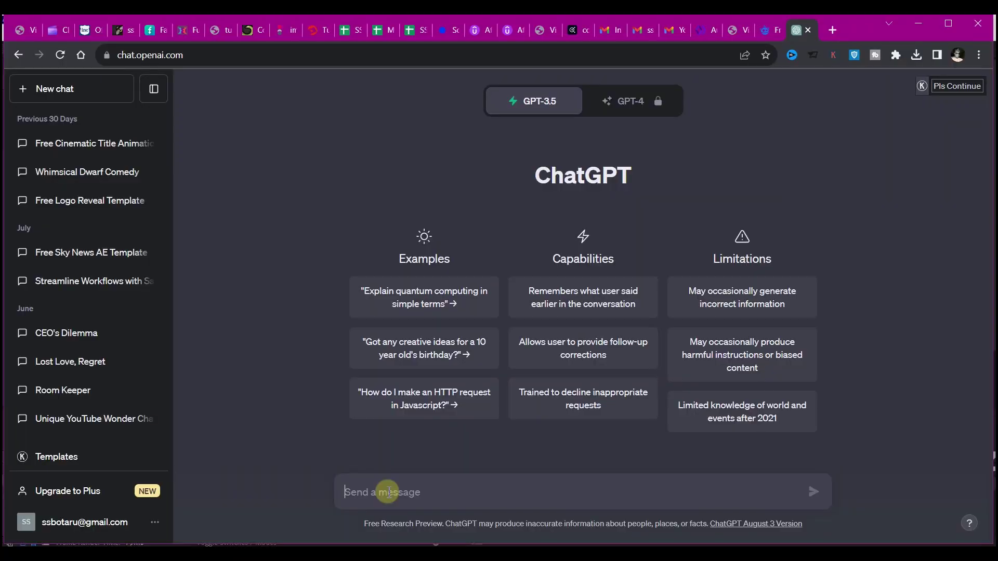
# - Bring up the Impel Ai composition with the HandPointer layer's Scale showing 80%
pyautogui.write('i')
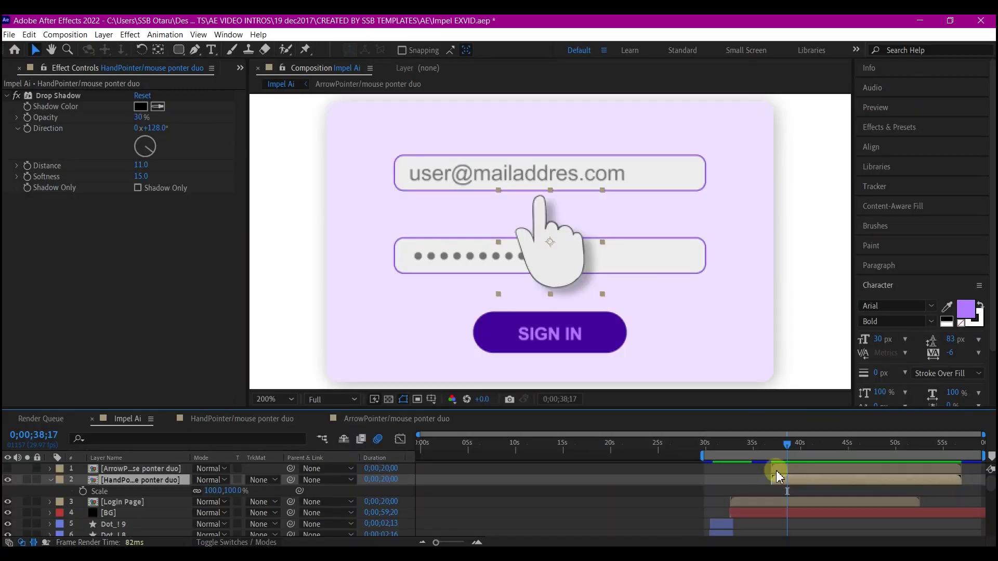
# - Select the ArrowPointer layer to reveal its Position and Scale keyframes
pyautogui.click(787, 469)
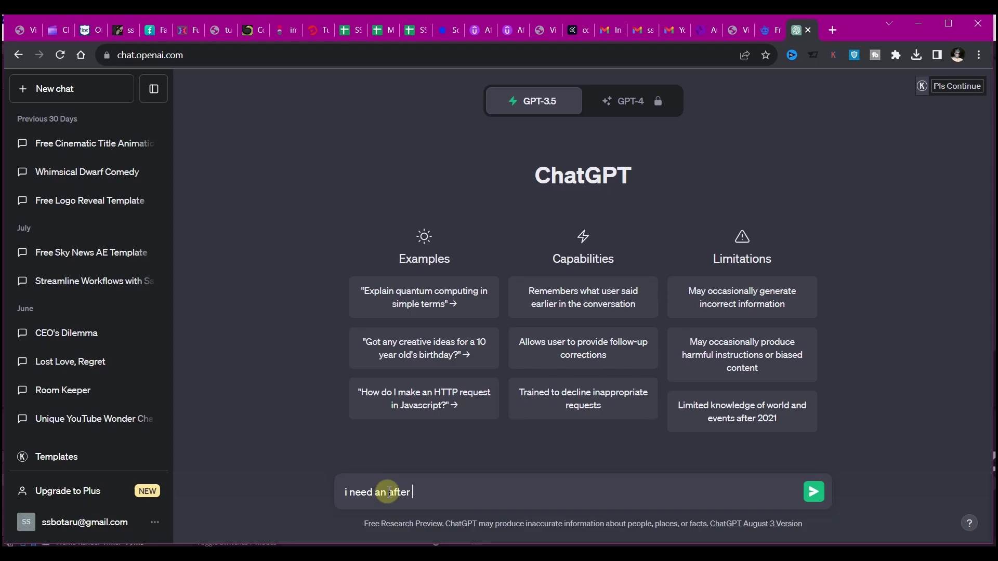
# - Ask ChatGPT for an expression dropping a layer's opacity to 0 when its scale is below 100
pyautogui.write('expression that')
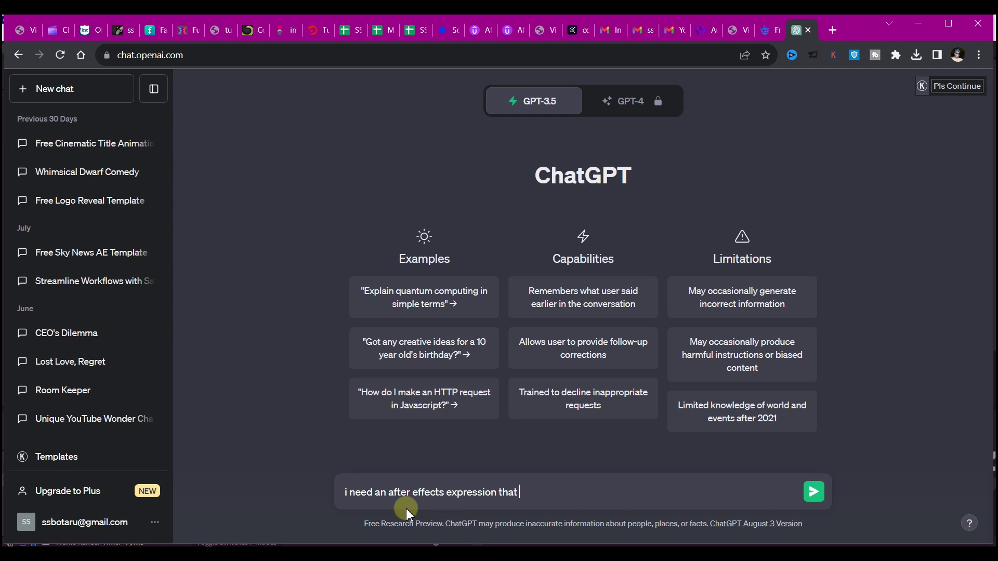
pyautogui.write(' will make a layer opacity drop to 0')
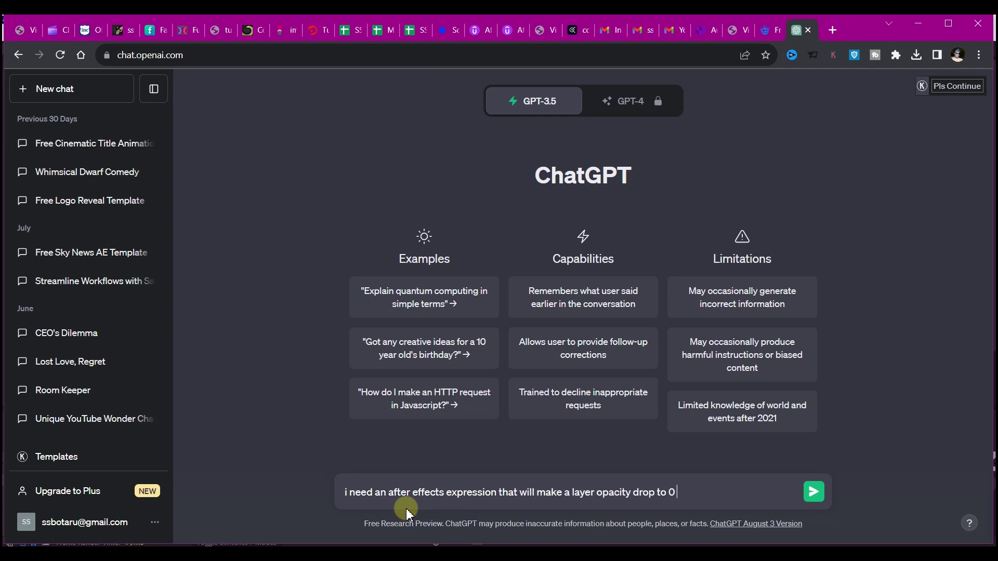
pyautogui.write(' if scale value is less than 100 and')
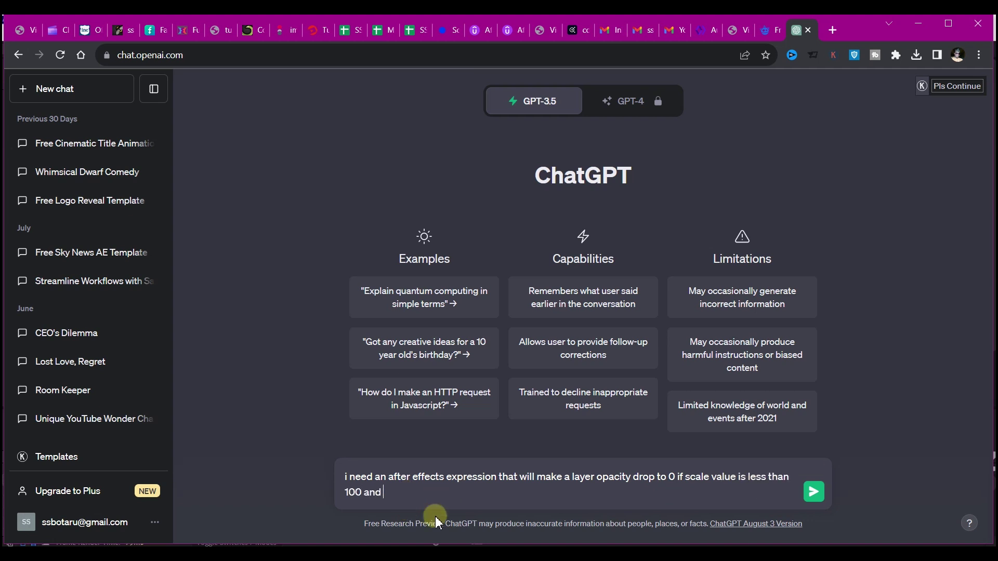
pyautogui.write(' opacity to 100 if scale is more than 100')
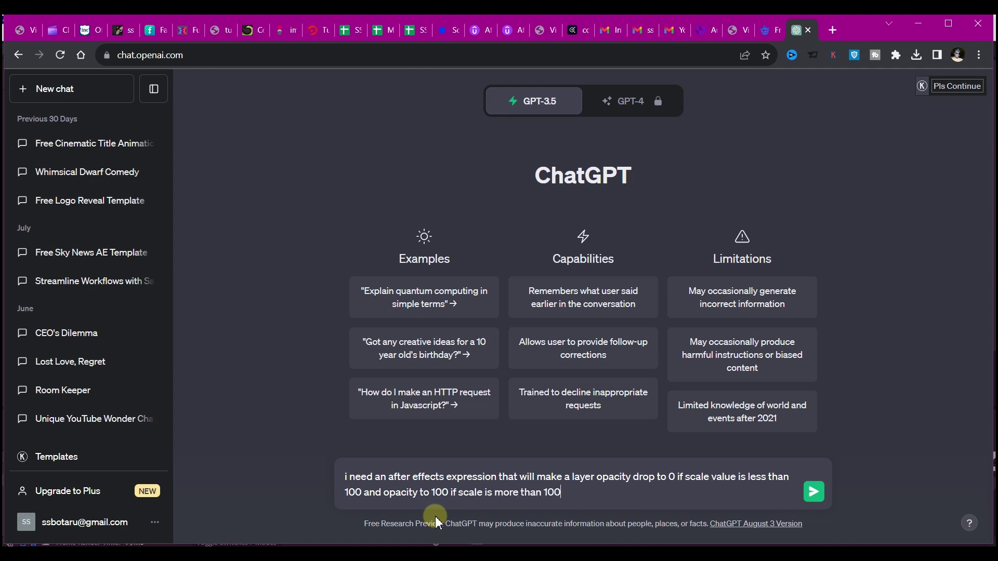
pyautogui.press('Return')
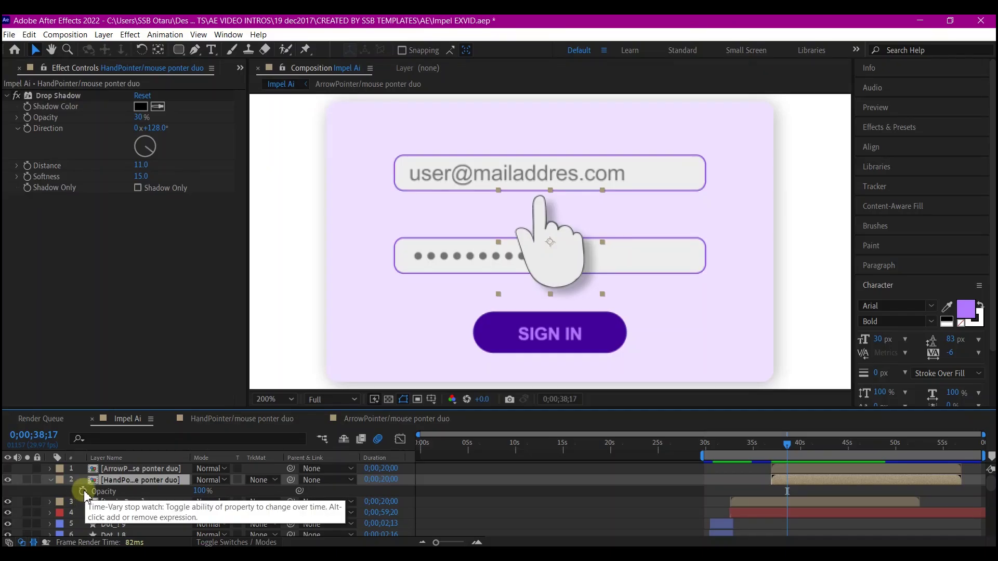
# - Paste the ChatGPT expression onto the HandPointer layer's Opacity
pyautogui.keyDown('alt'); pyautogui.click(82, 491); pyautogui.keyUp('alt')
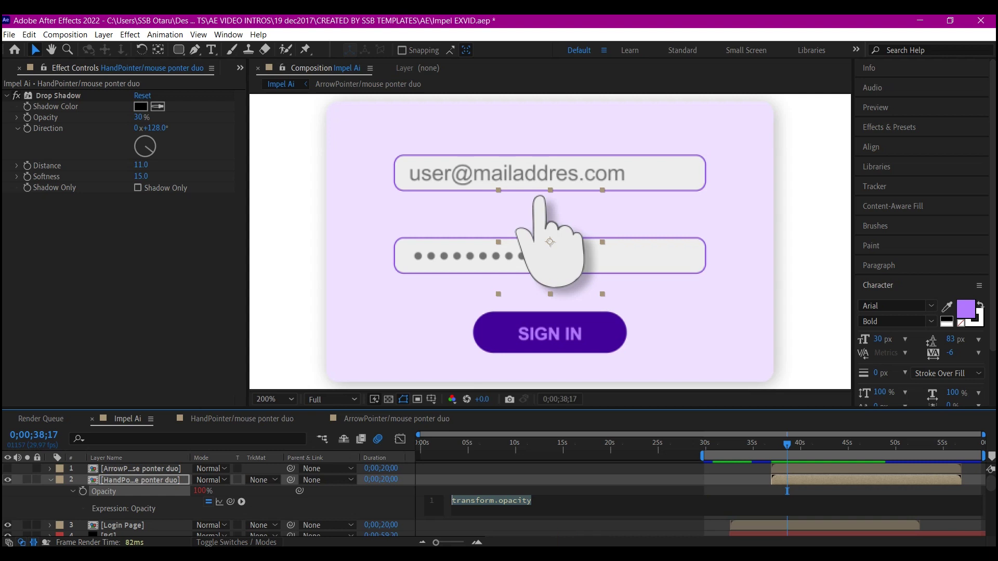
pyautogui.hotkey('ctrl', 'v')
pyautogui.click(528, 490)
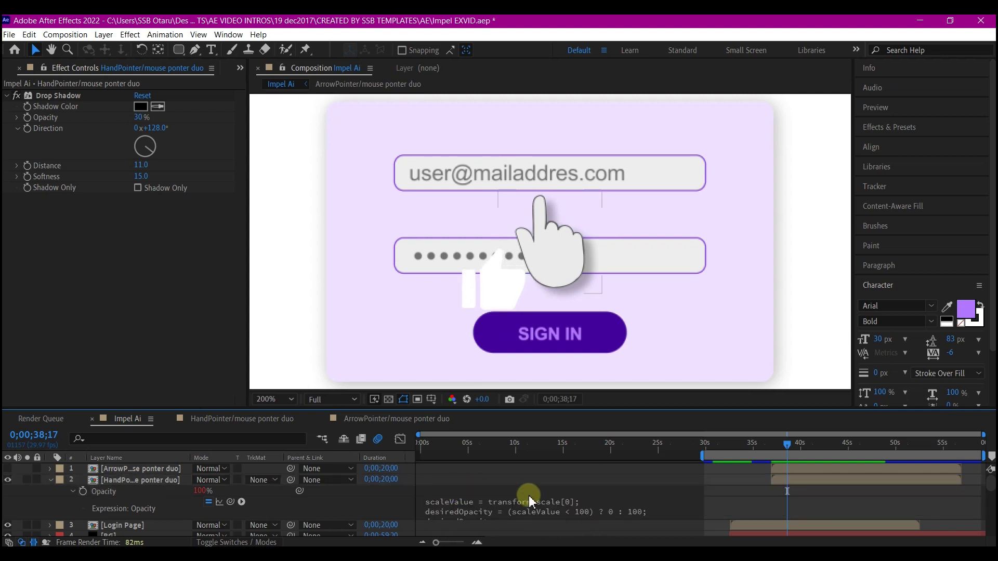
# - Test by scrubbing the hand pointer's Scale down, then set it back to 100%
pyautogui.click(136, 479)
pyautogui.press('s')
pyautogui.moveTo(224, 491); pyautogui.dragTo(213, 495)
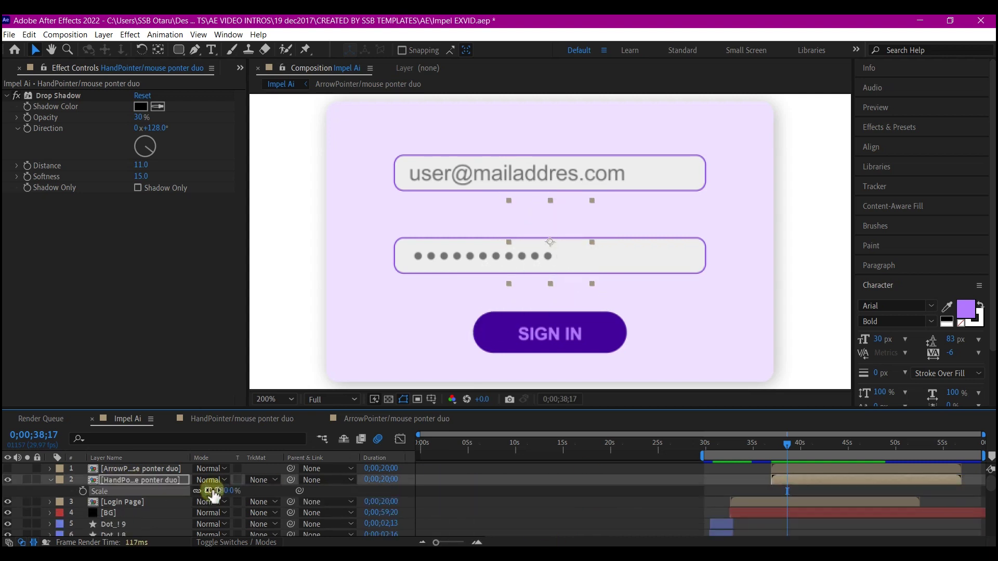
pyautogui.click(213, 492)
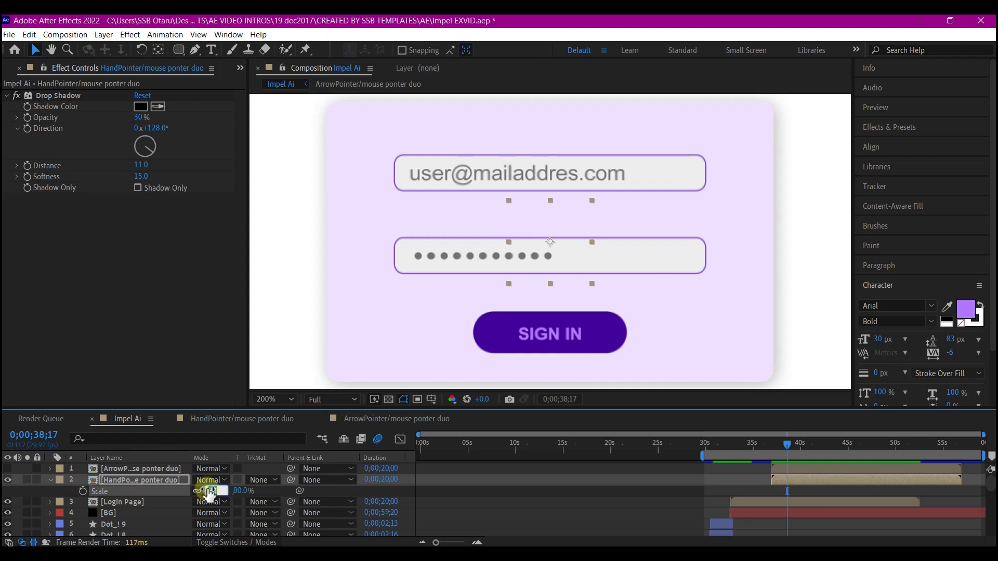
pyautogui.write('100')
pyautogui.press('Return')
pyautogui.hotkey('alt', 'Tab')
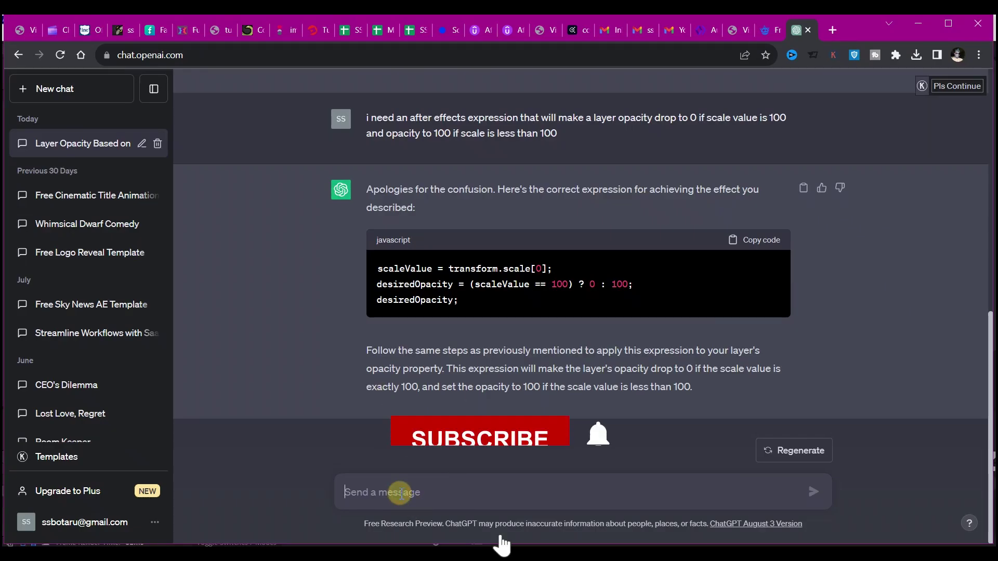
# - Ask ChatGPT to make the expression work for parented layers, then copy the new code
pyautogui.write('can we')
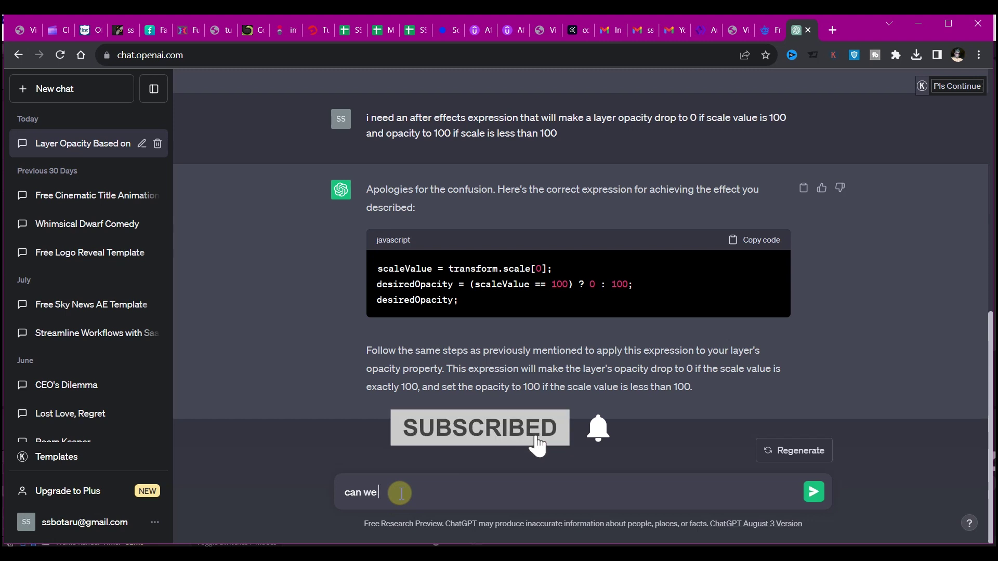
pyautogui.write(' make the expresion work')
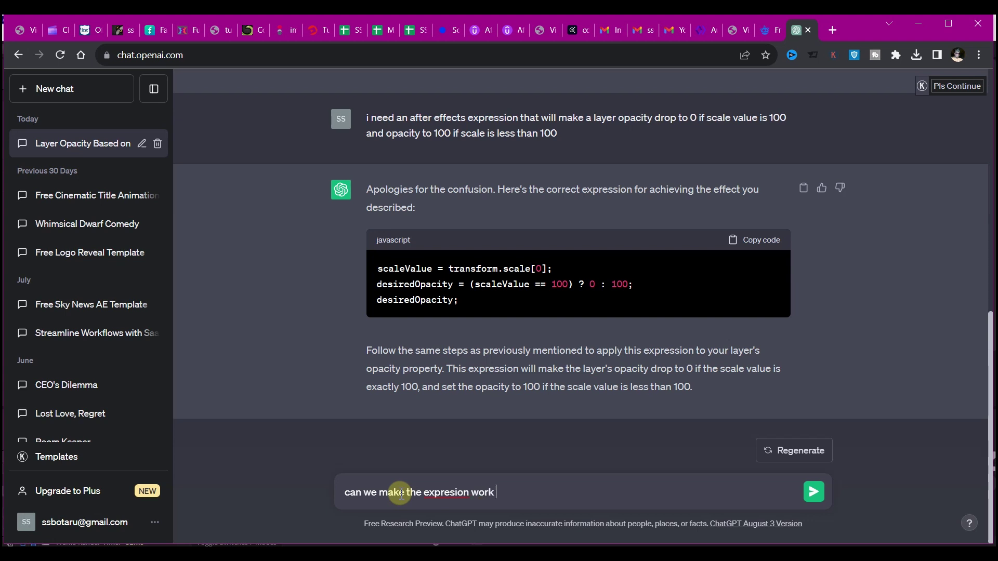
pyautogui.write('layer is a child of ano')
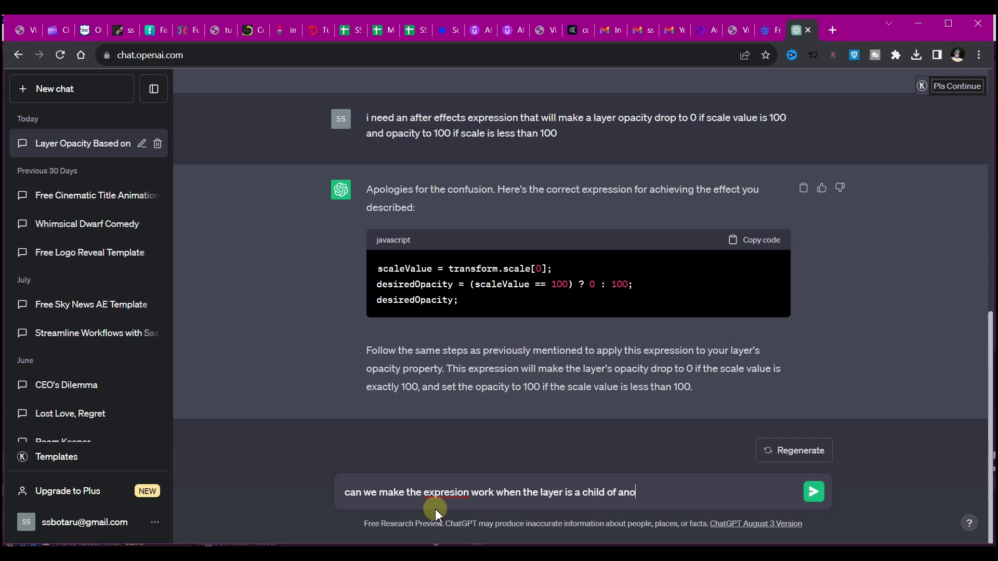
pyautogui.write('r layer')
pyautogui.press('Return')
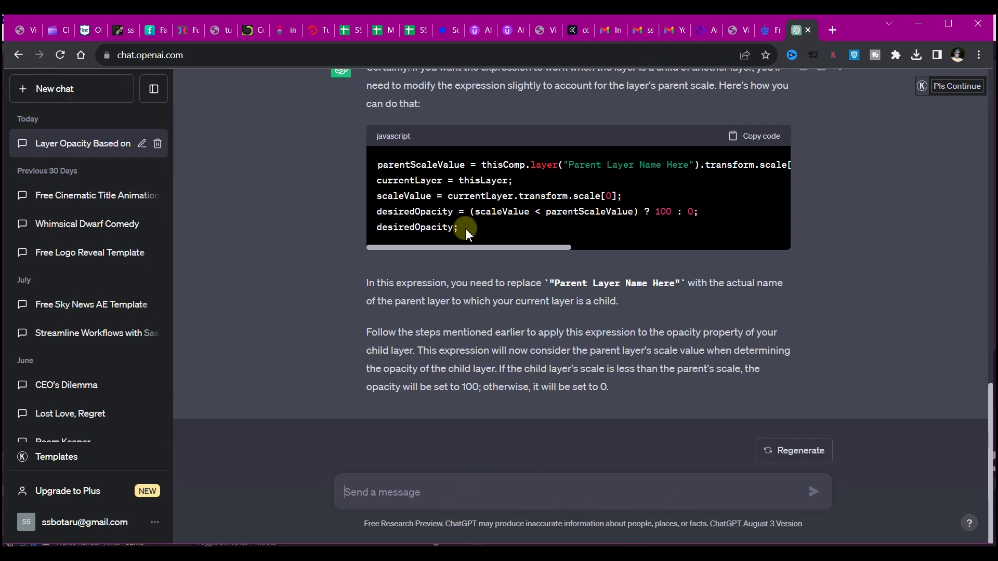
pyautogui.click(758, 138)
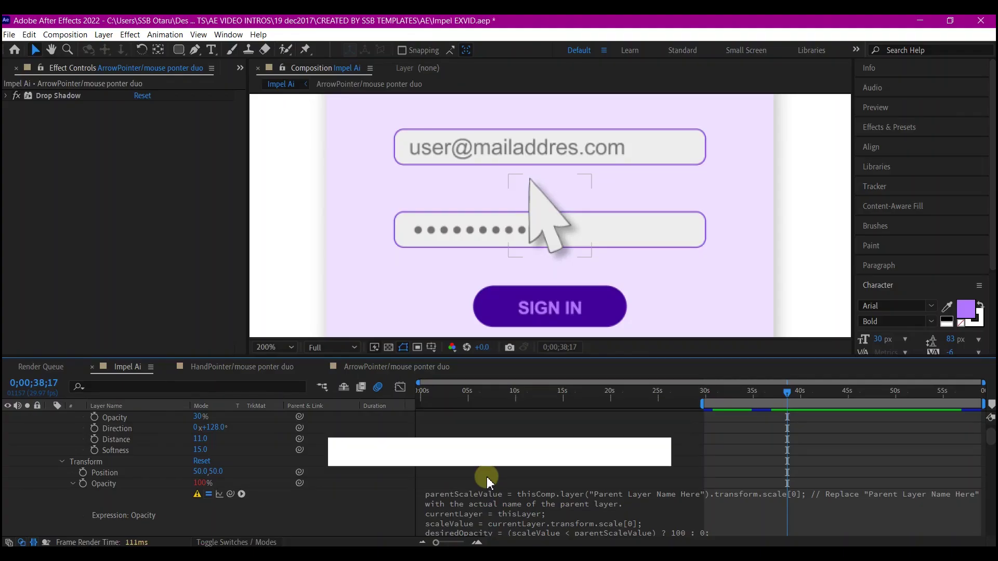
pyautogui.scroll(-1, 487, 476)
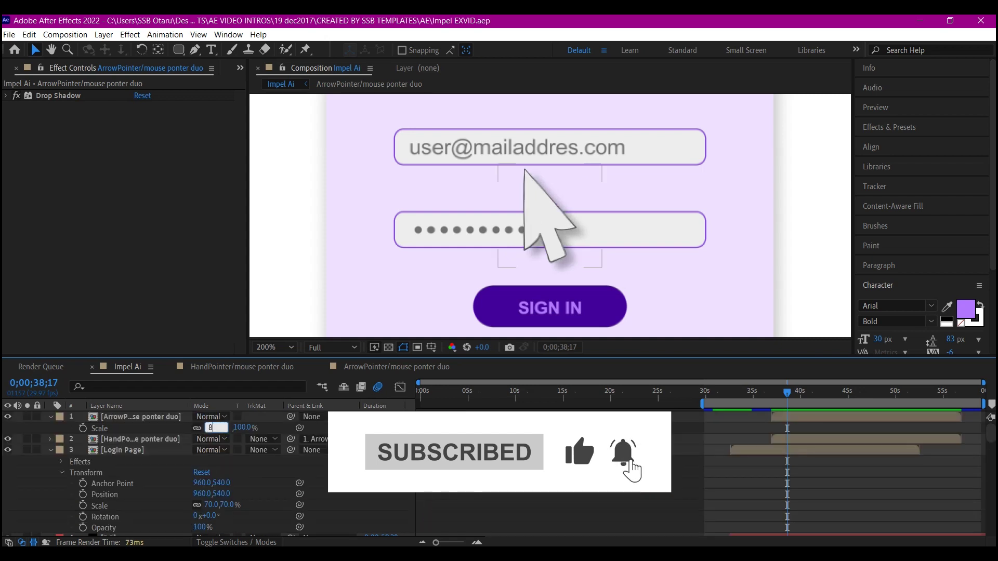
# - Test ArrowPointer's Scale at 100%, 800% and 80% to check the pointer swap
pyautogui.moveTo(212, 429); pyautogui.dragTo(211, 427)
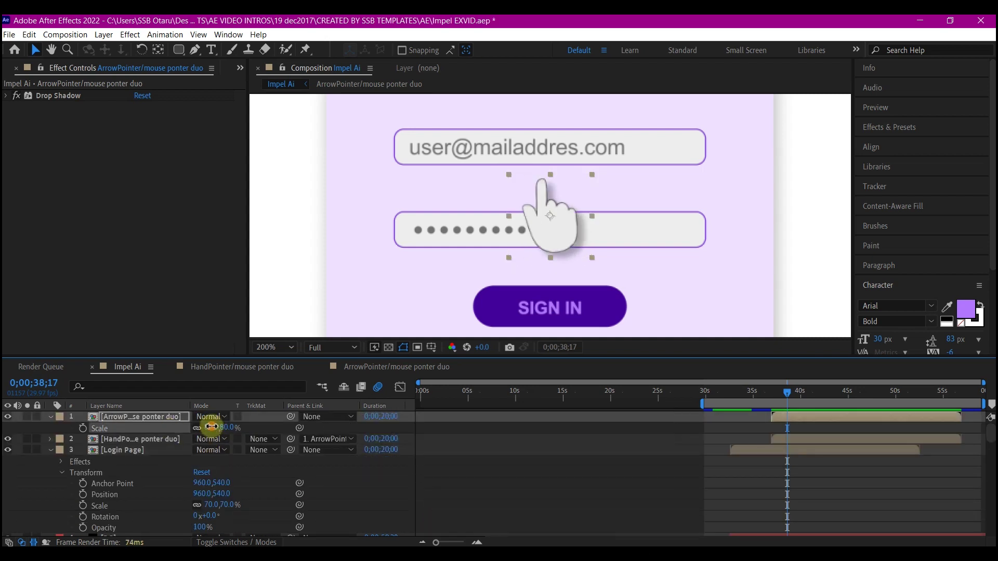
pyautogui.click(211, 427)
pyautogui.write('100')
pyautogui.press('Return')
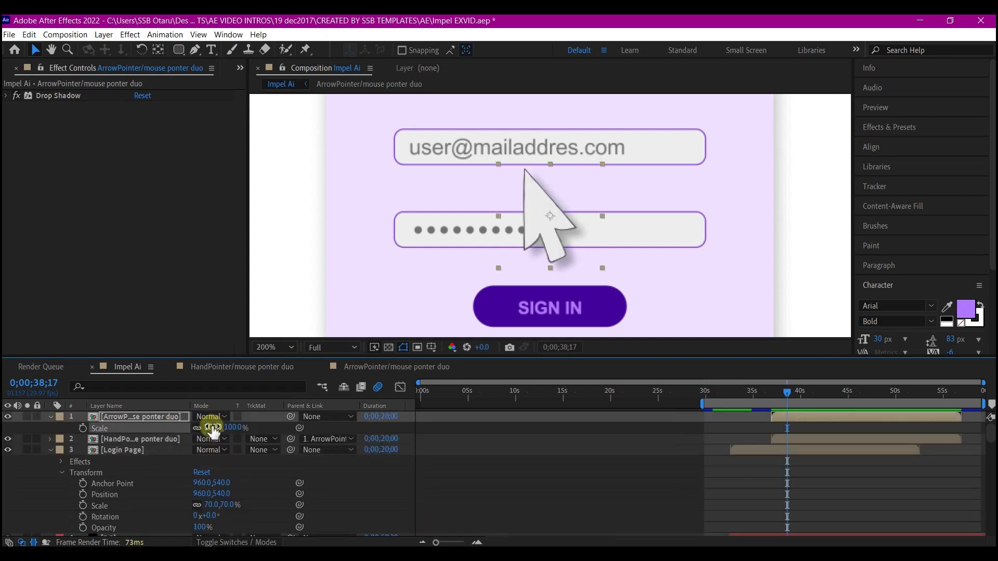
pyautogui.click(210, 428)
pyautogui.write('800')
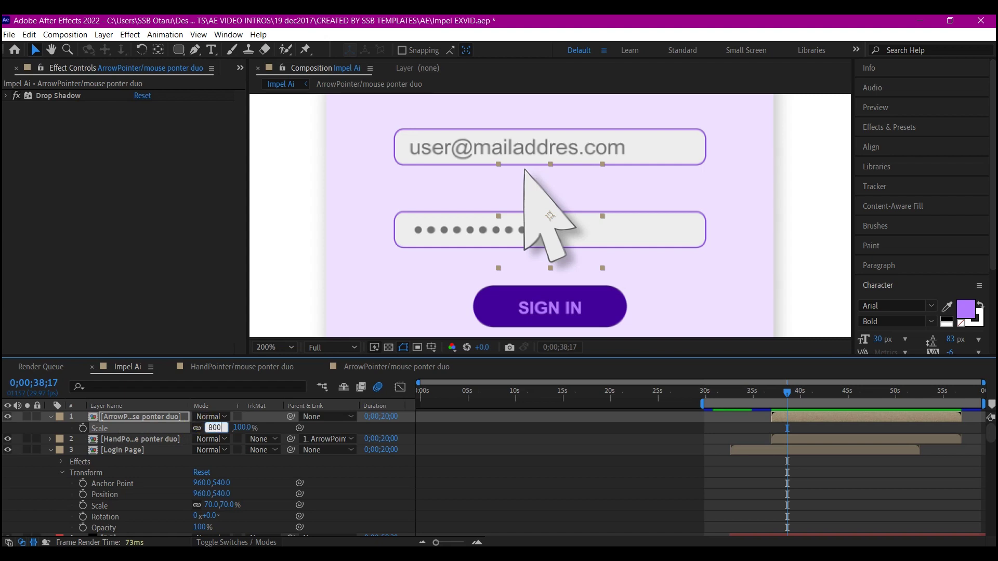
pyautogui.press('Return')
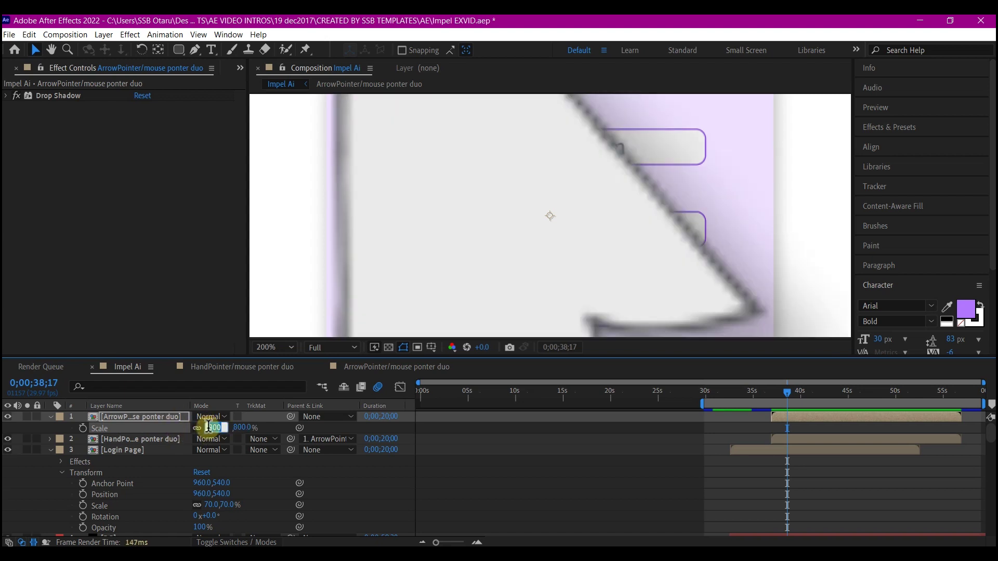
pyautogui.write('80')
pyautogui.press('Return')
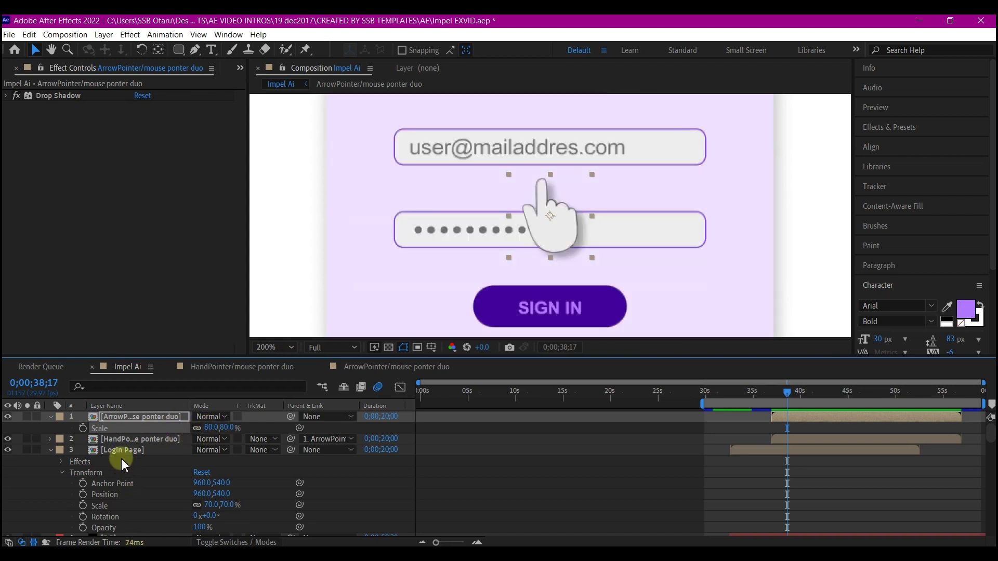
# - Switch ArrowPointer's Scale between 100%, 80% and 100%, confirming the hand appears only at 80%
pyautogui.click(210, 428)
pyautogui.write('100')
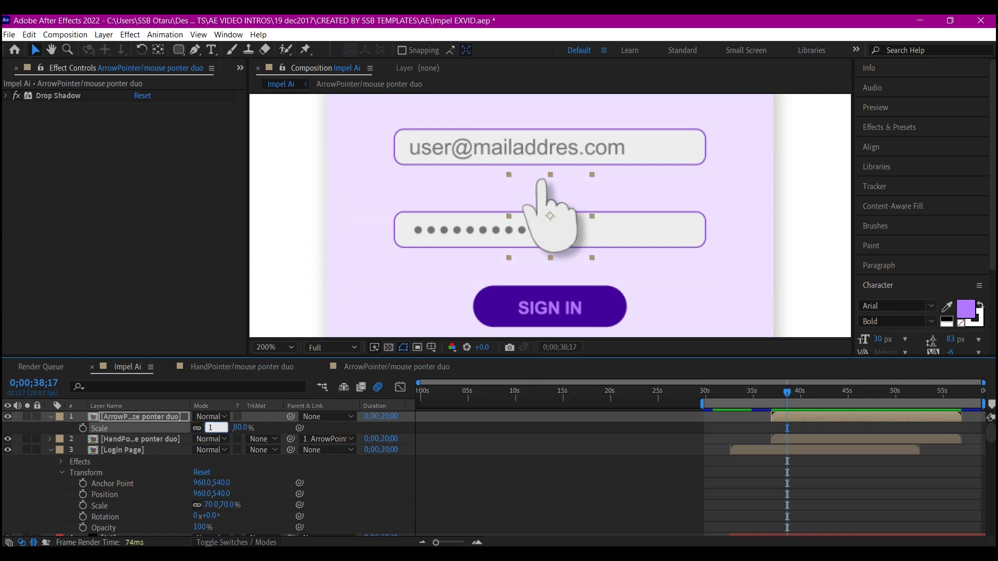
pyautogui.press('Return')
pyautogui.write('80')
pyautogui.press('Return')
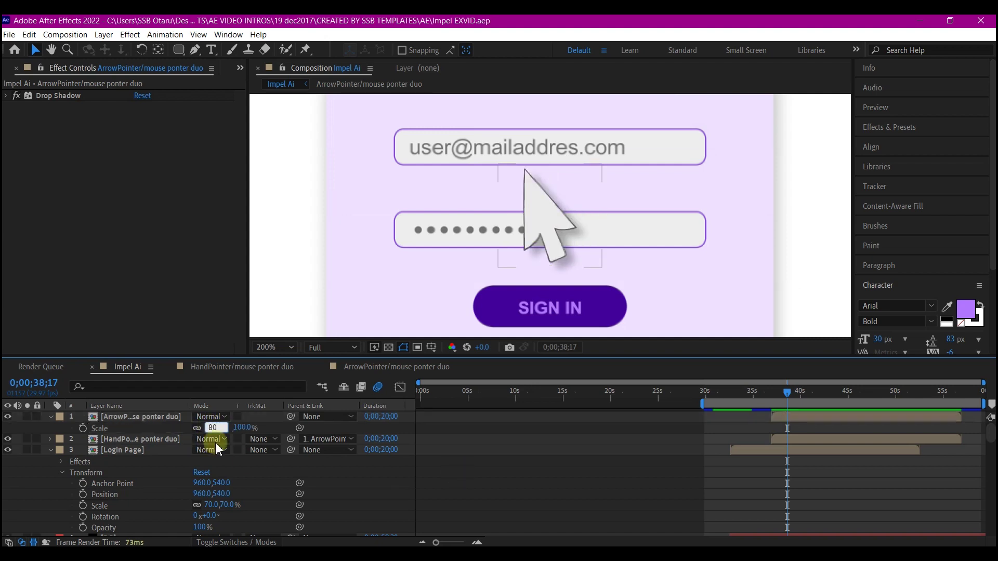
pyautogui.click(210, 427)
pyautogui.write('1')
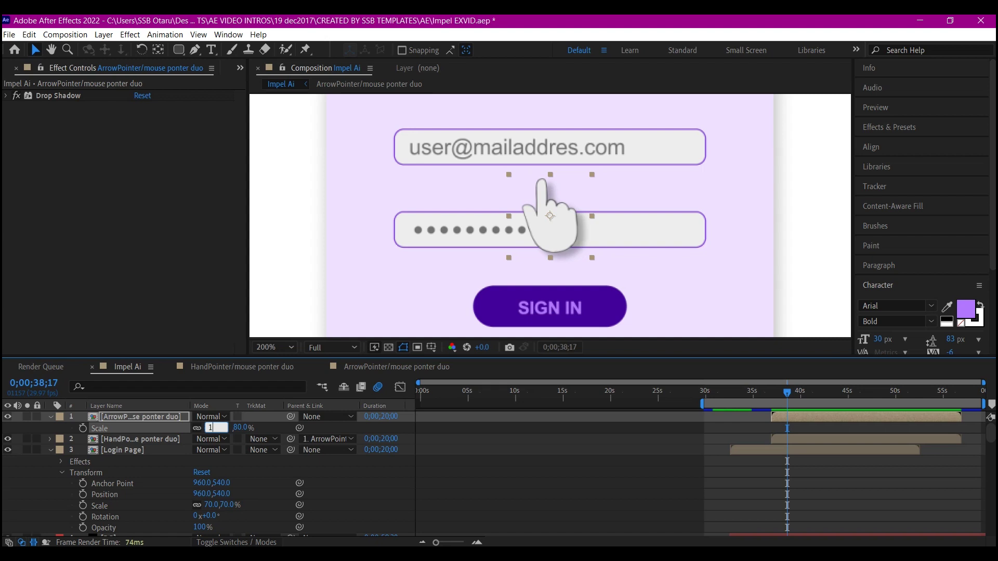
pyautogui.write('00')
pyautogui.press('Return')
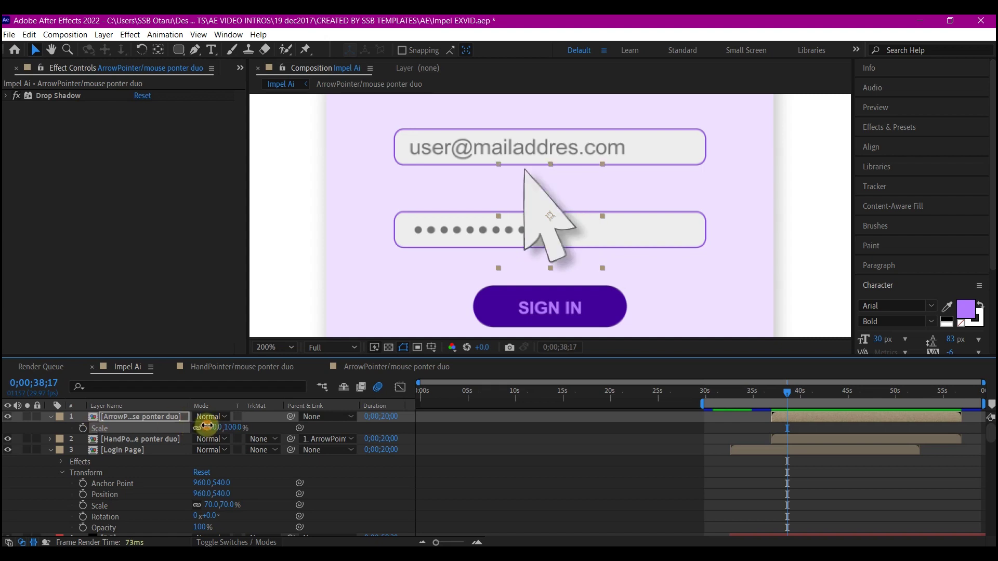
# - Retest ArrowPointer at 800%, 80% and finally 100%, leaving the arrow visible
pyautogui.click(210, 427)
pyautogui.write('800')
pyautogui.press('Return')
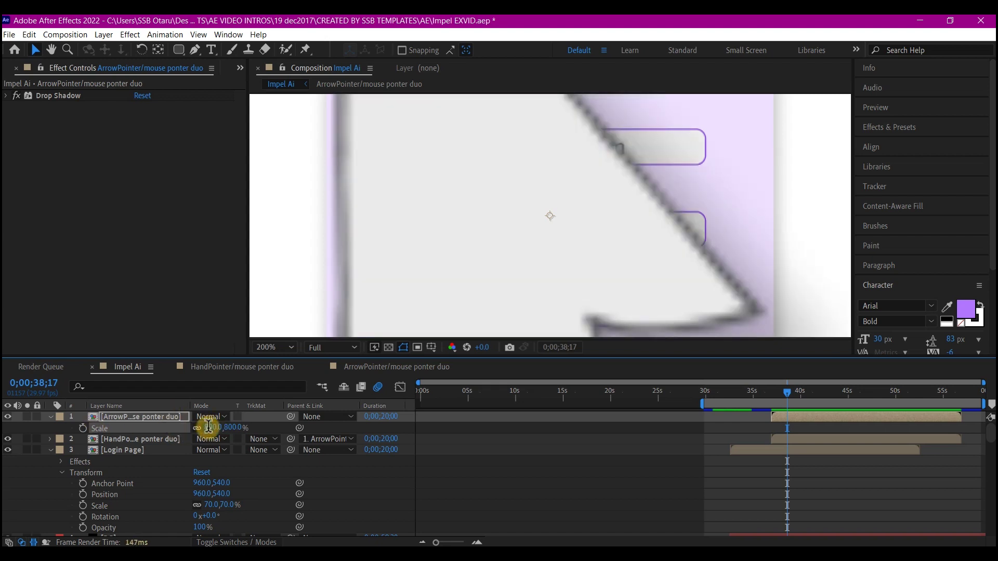
pyautogui.click(210, 427)
pyautogui.write('80')
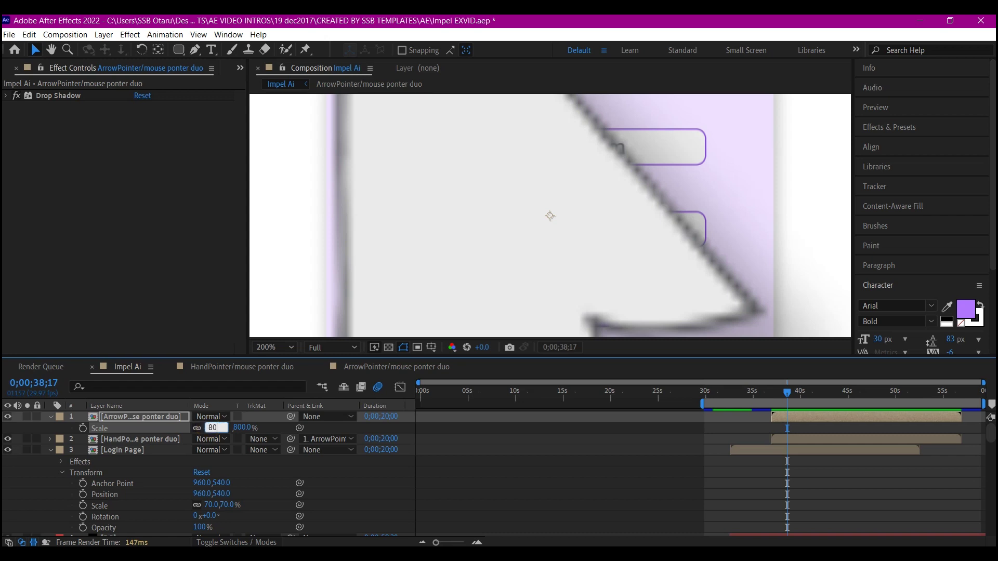
pyautogui.press('Return')
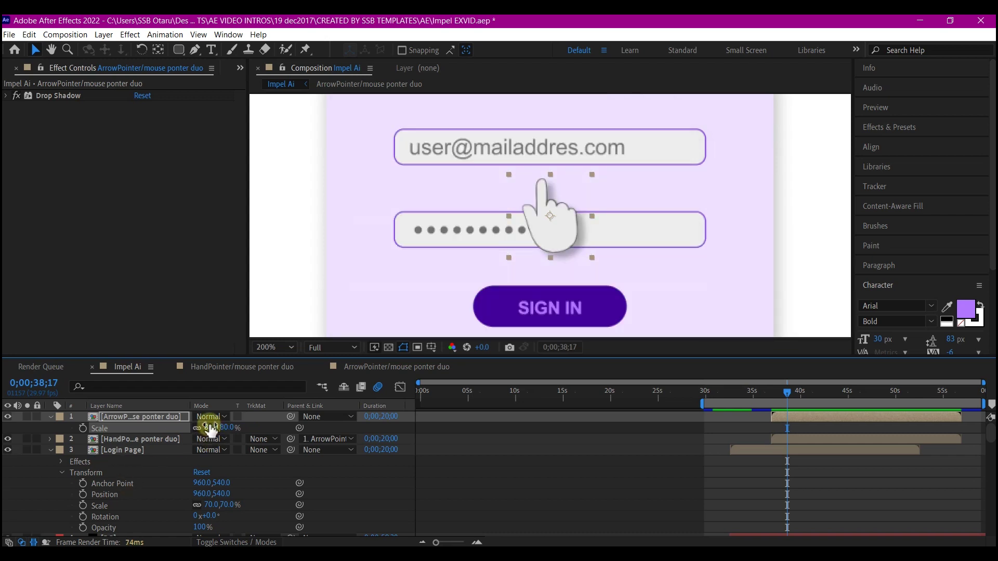
pyautogui.click(210, 428)
pyautogui.write('100')
pyautogui.press('Return')
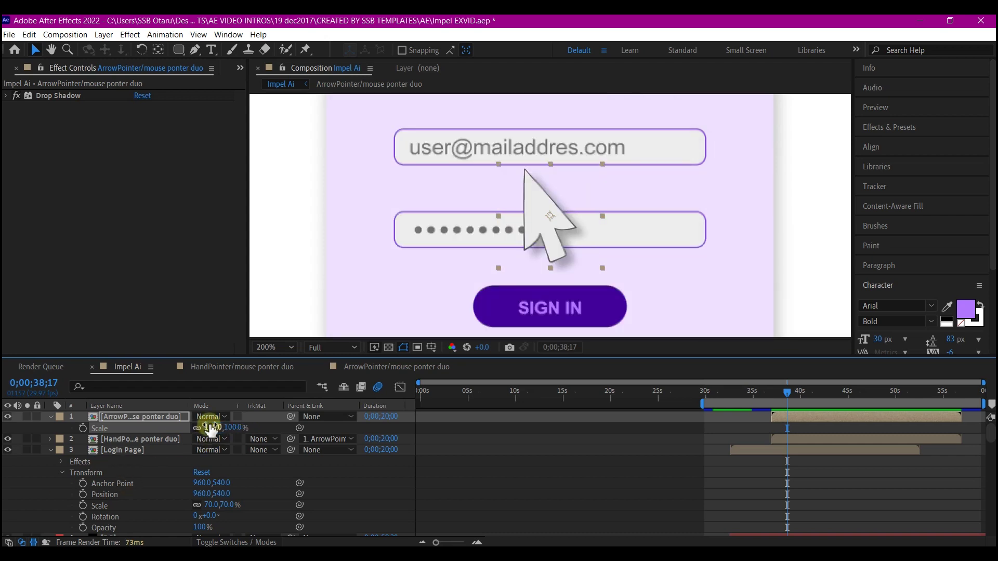
# - Save the project with Ctrl+S
pyautogui.press('F2')
pyautogui.hotkey('ctrl', 's')
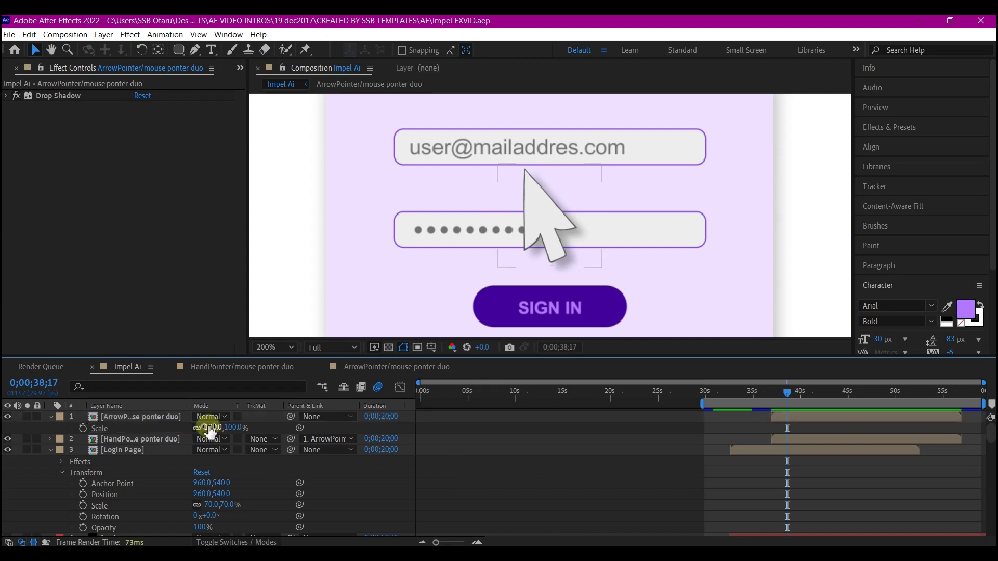
pyautogui.click(210, 427)
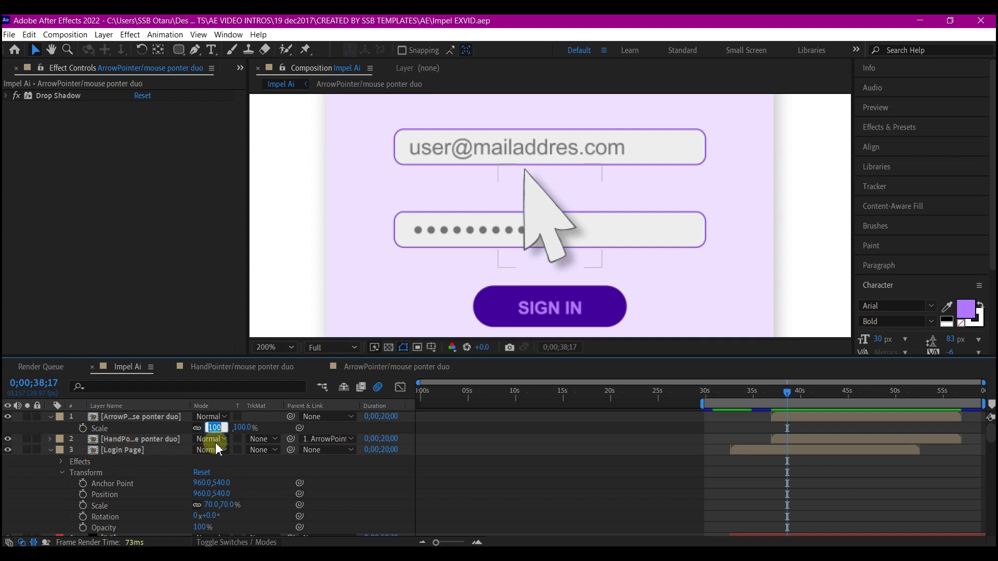
# - Set ArrowPointer's Scale to 80%, then back to 100% to show the arrow
pyautogui.write('8')
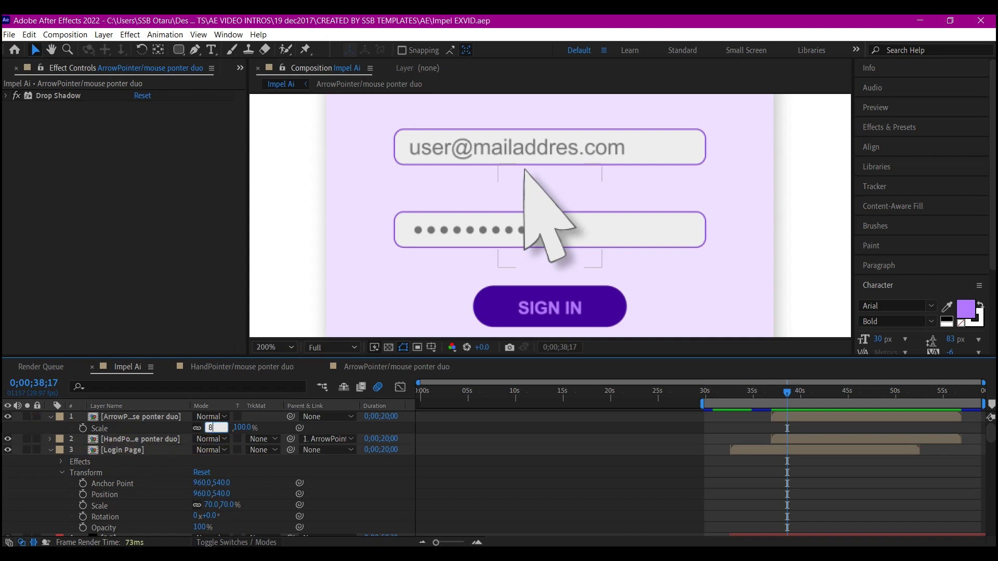
pyautogui.write('0')
pyautogui.click(214, 445)
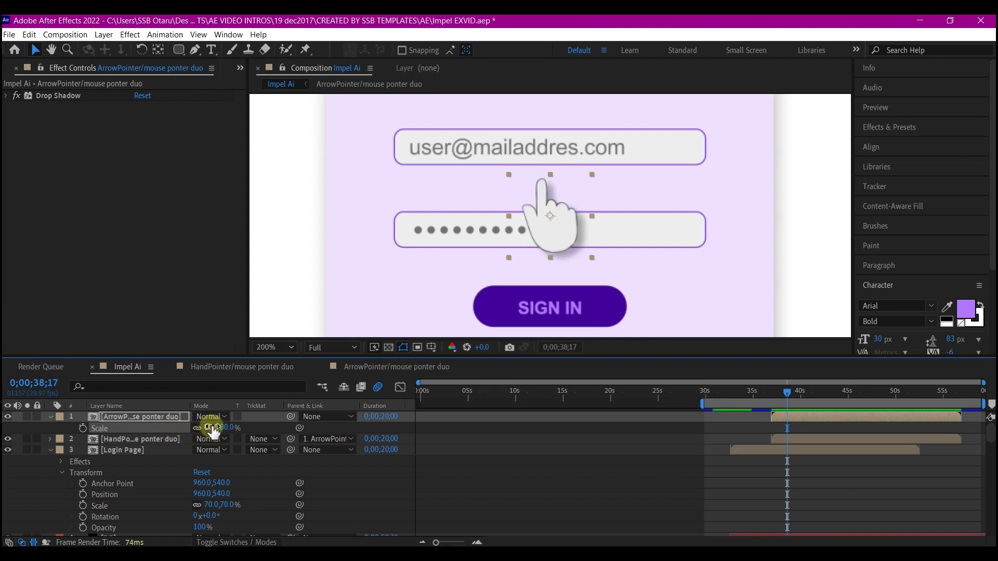
pyautogui.click(212, 427)
pyautogui.write('1')
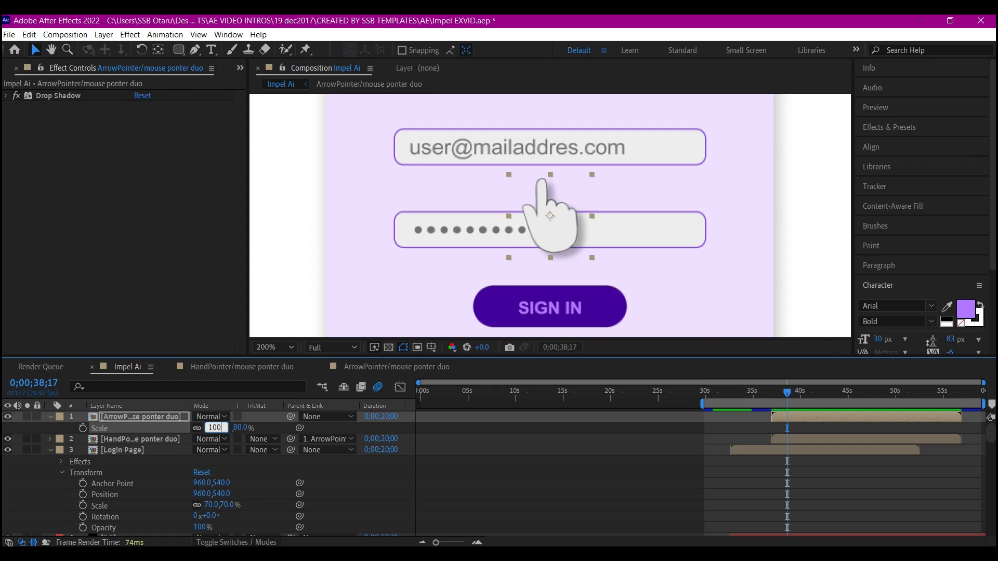
pyautogui.write('00')
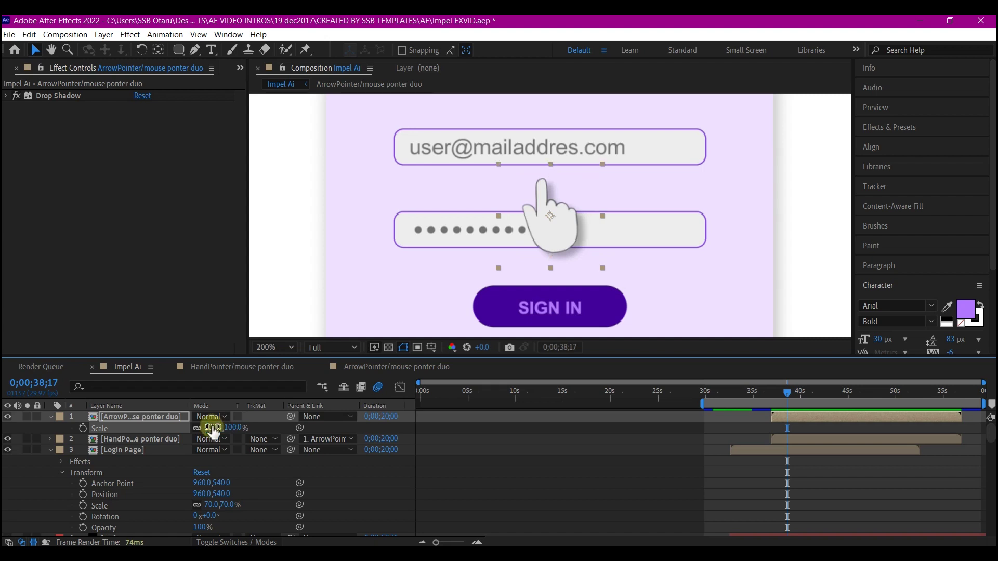
pyautogui.press('Escape')
pyautogui.click(210, 428)
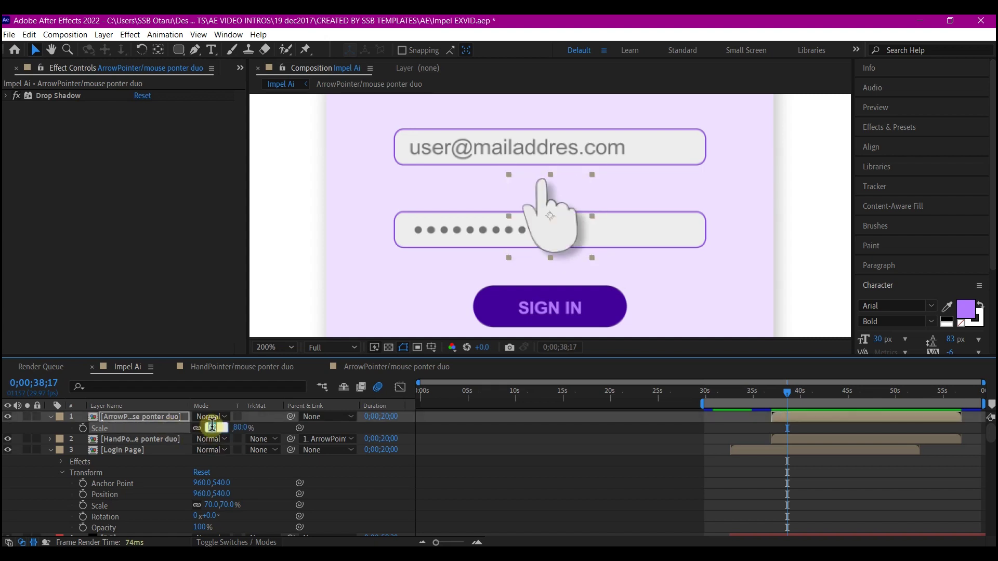
pyautogui.write('100')
pyautogui.press('Return')
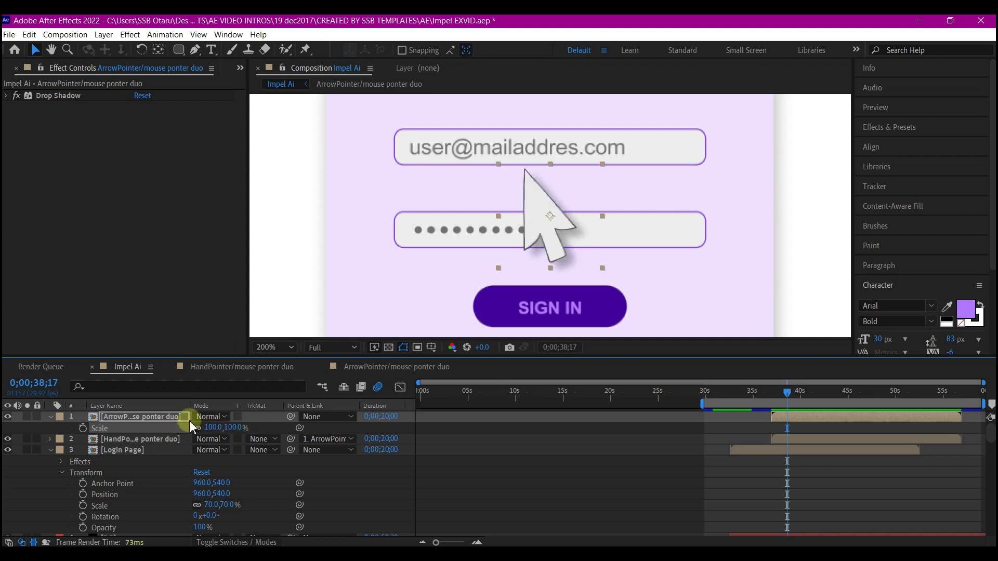
# - Cycle the Scale through 800%, 80% and 100%, undoing the last change back to 80%
pyautogui.click(209, 428)
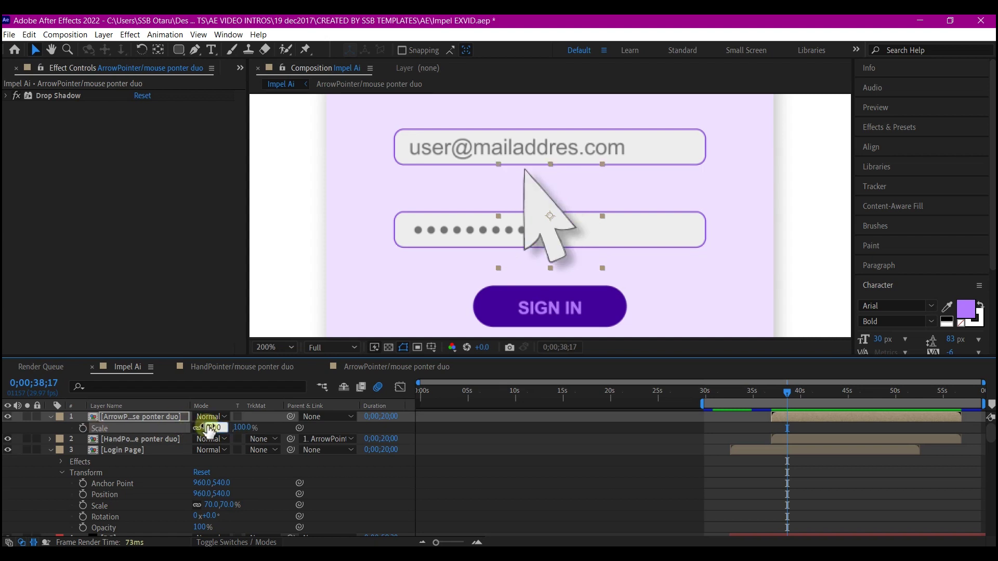
pyautogui.write('800')
pyautogui.press('Return')
pyautogui.click(209, 428)
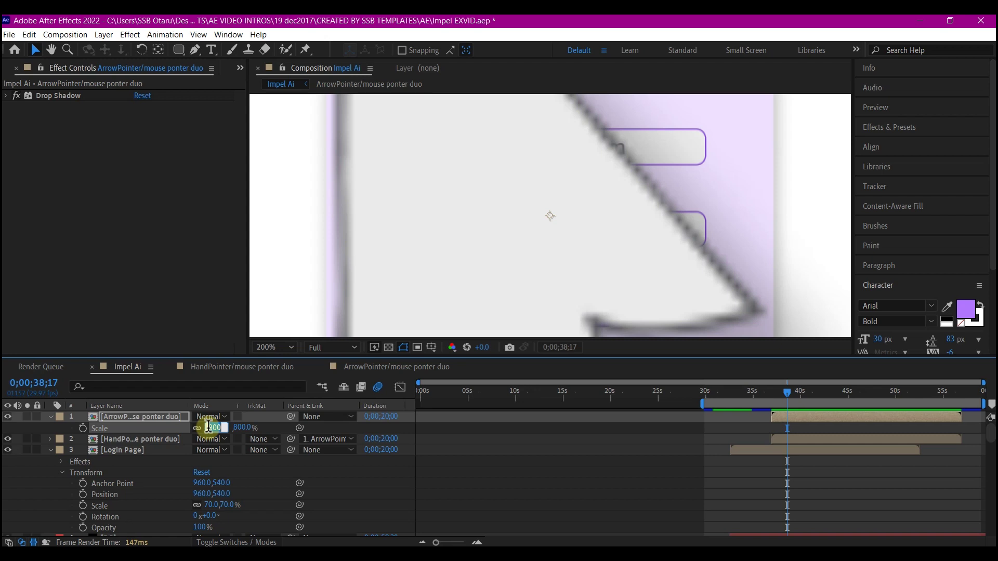
pyautogui.write('80')
pyautogui.press('Return')
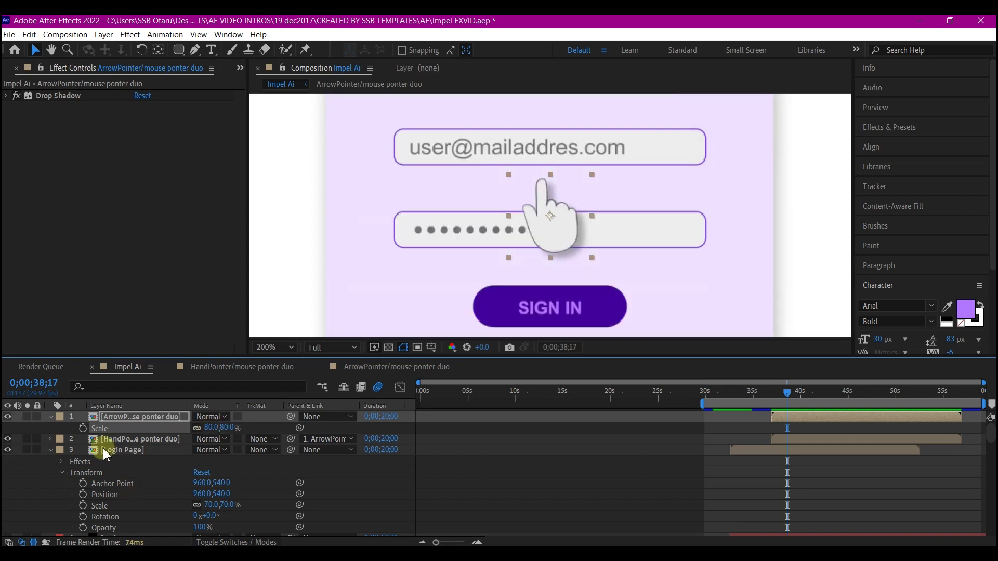
pyautogui.click(211, 429)
pyautogui.write('100')
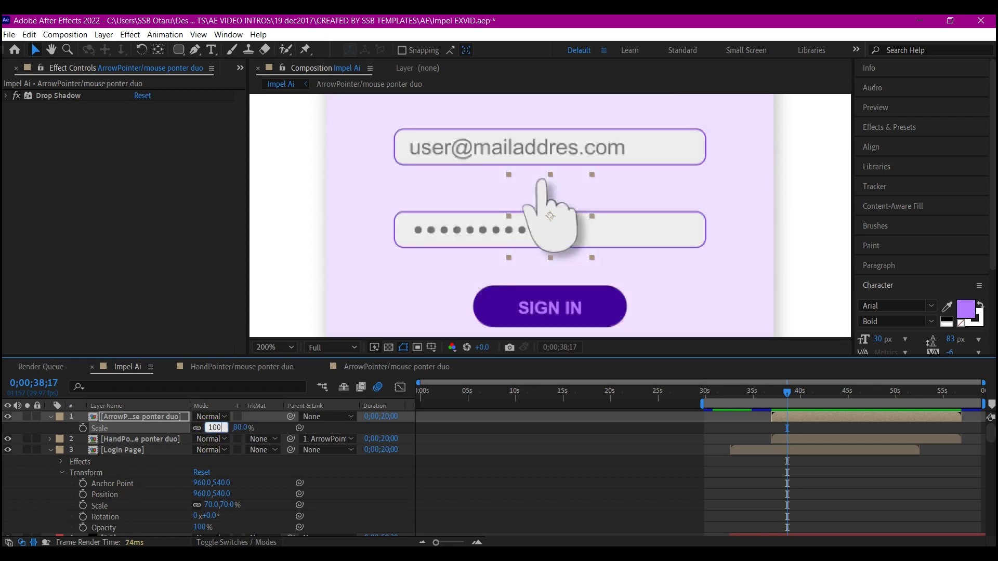
pyautogui.press('Return')
pyautogui.hotkey('ctrl', 'z')
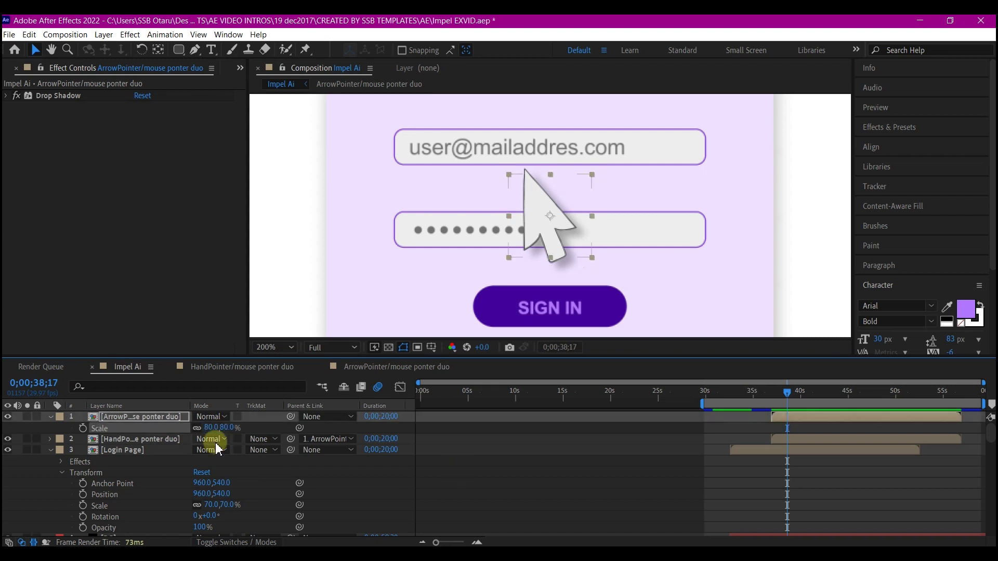
# - Return the Scale to 100%, then enlarge the arrow to 800%
pyautogui.click(211, 428)
pyautogui.write('1')
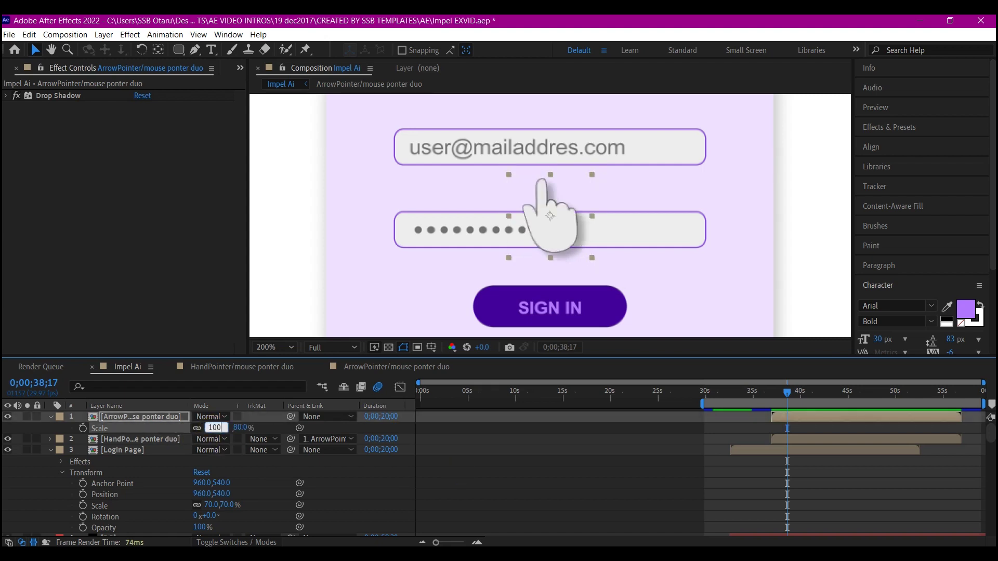
pyautogui.press('Return')
pyautogui.click(209, 427)
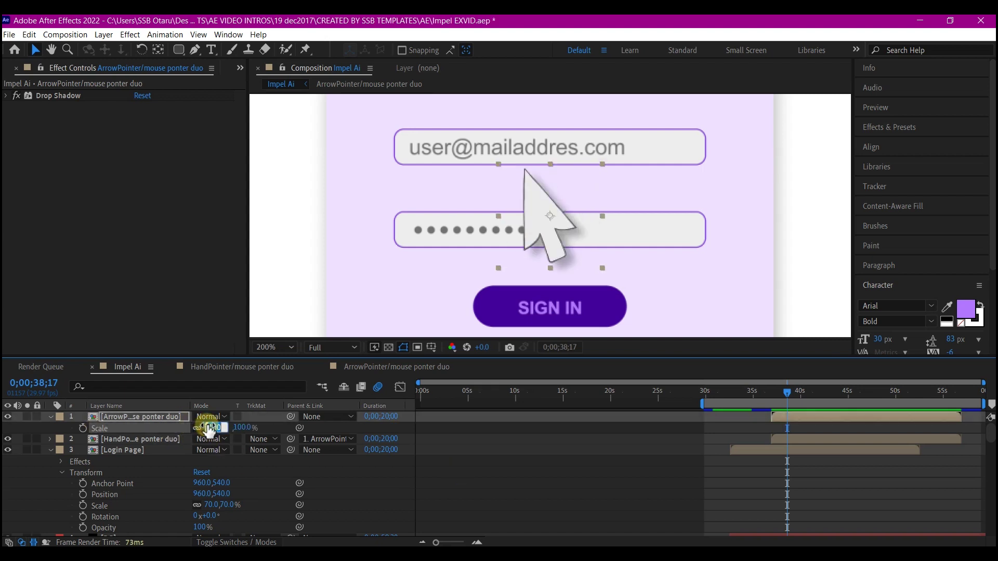
pyautogui.write('800')
pyautogui.press('Return')
pyautogui.click(210, 428)
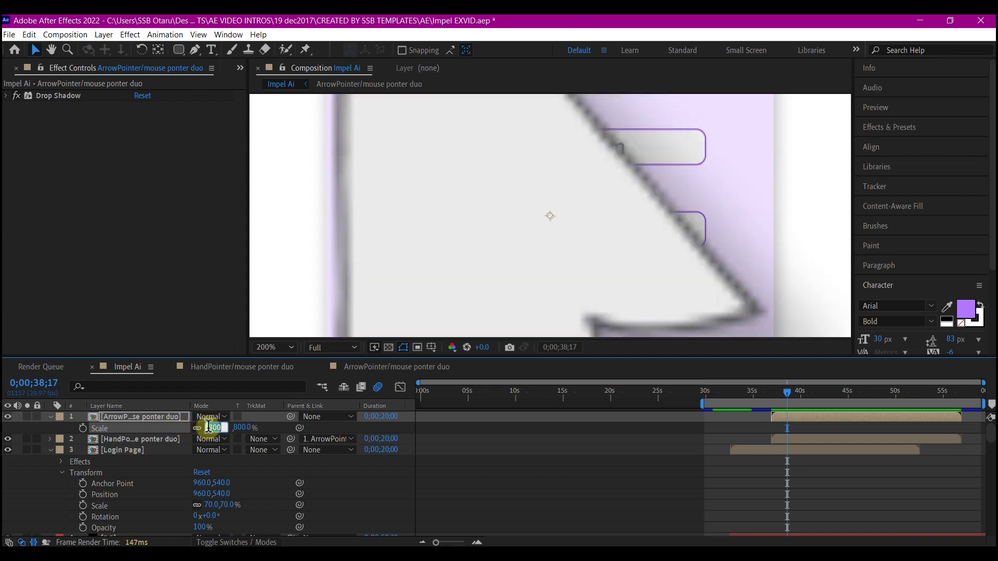